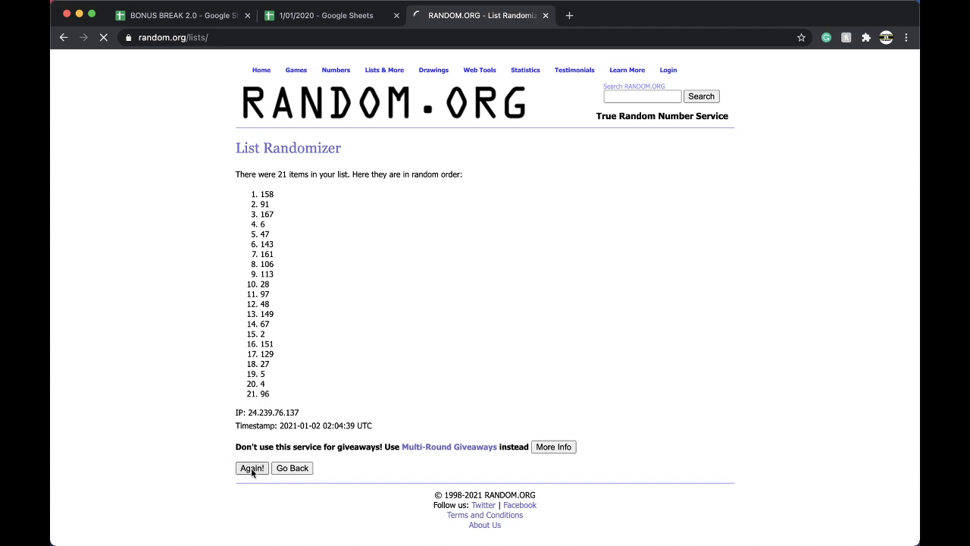
# Randomize the list of pack numbers three more times
pyautogui.click(248, 490)
pyautogui.click(248, 490)
pyautogui.click(248, 490)
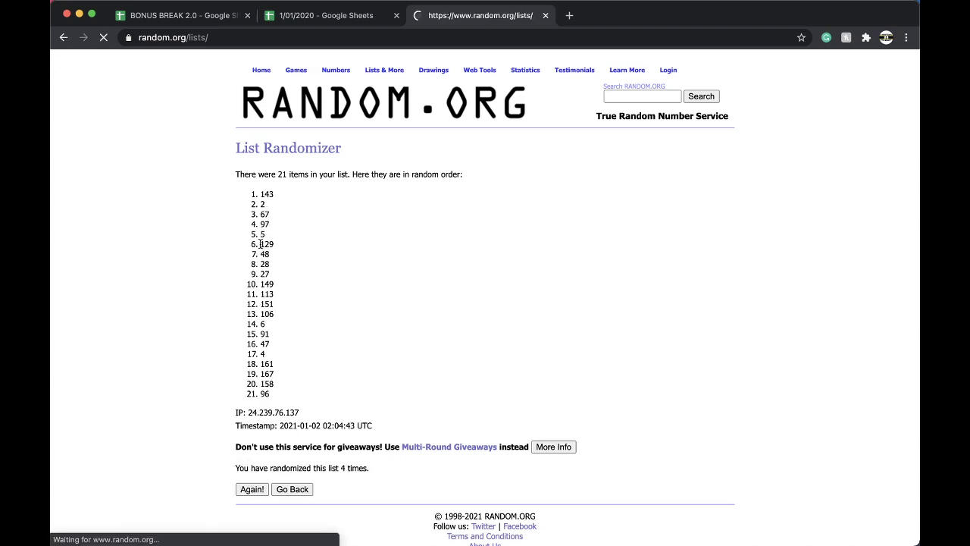
# Switch to the 1/01/2020 spreadsheet and fill the cell containing 106 in column E with bright green
pyautogui.click(349, 17)
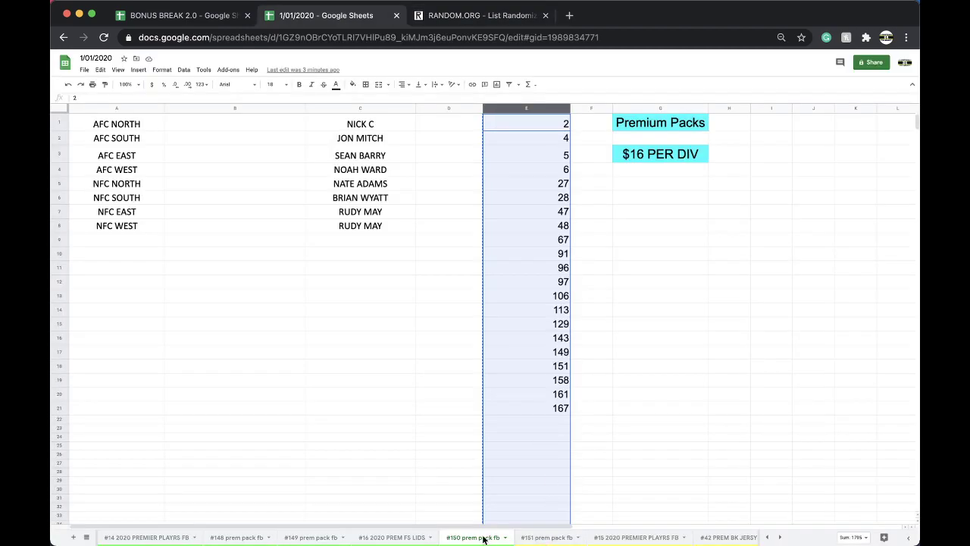
pyautogui.click(532, 157)
pyautogui.click(559, 298)
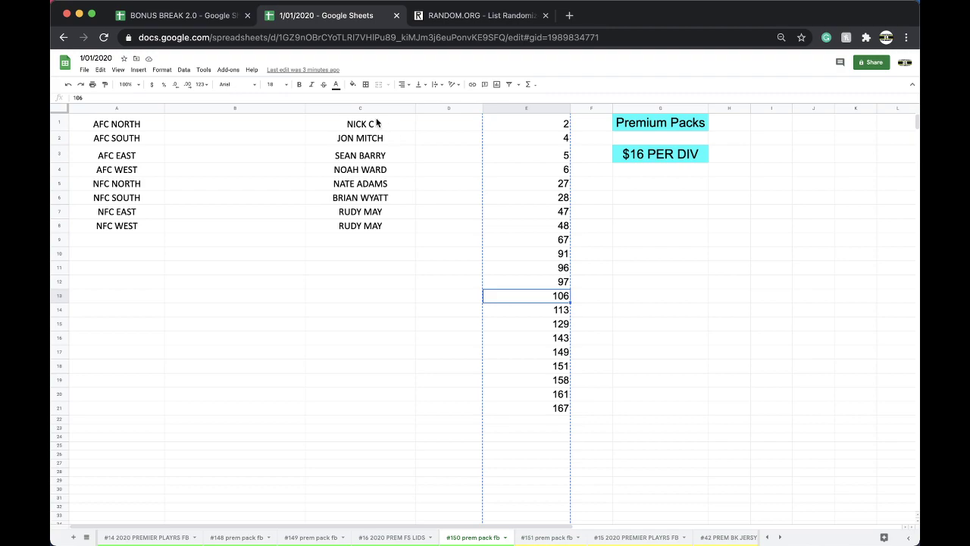
pyautogui.click(353, 85)
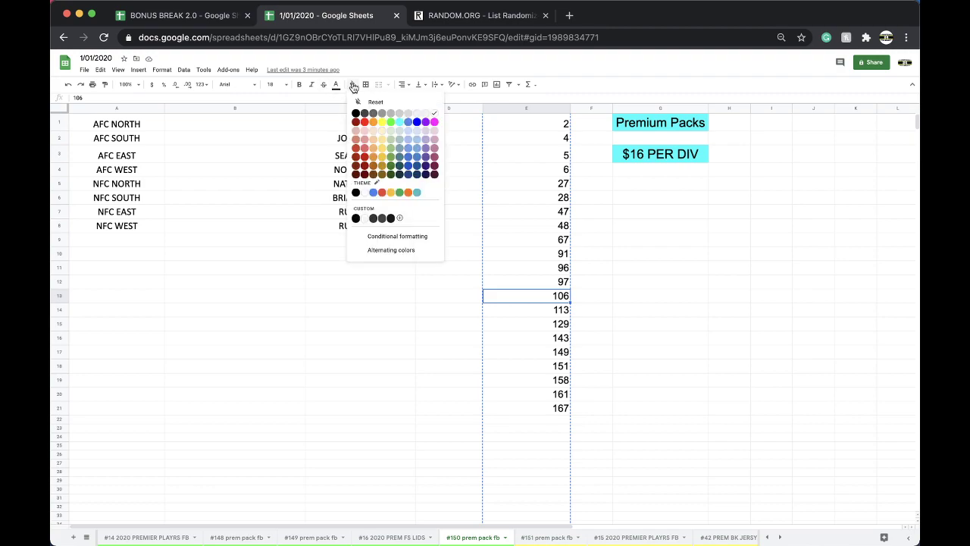
pyautogui.click(391, 122)
# Copy column E of pack numbers from the #150 prem pack fb sheet into column E of #151 prem pack fb
pyautogui.hotkey('ctrl', 'c')
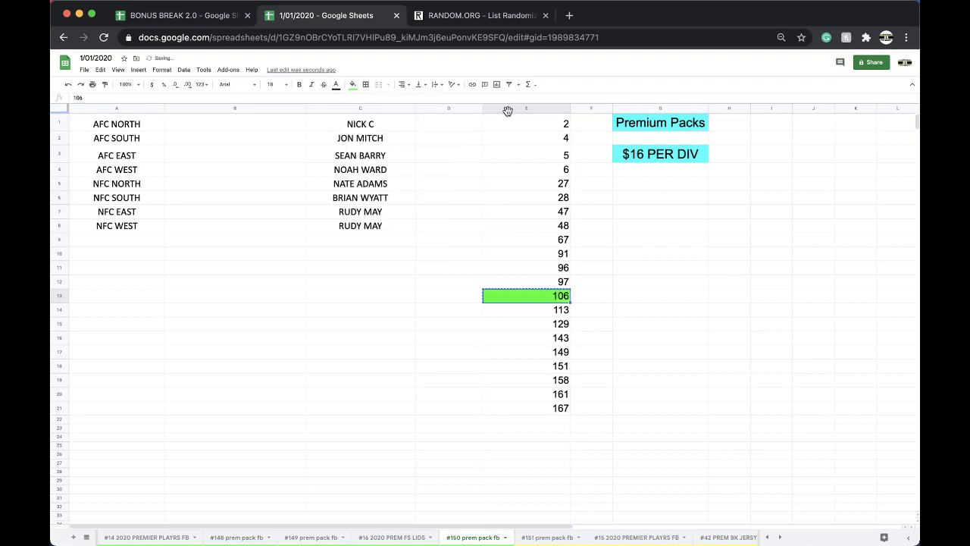
pyautogui.click(507, 109)
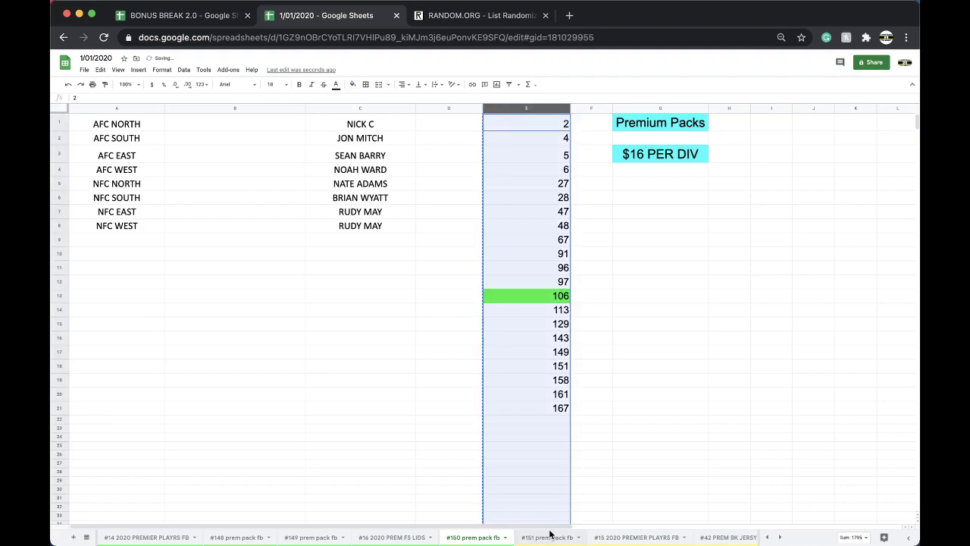
pyautogui.click(547, 537)
pyautogui.click(543, 125)
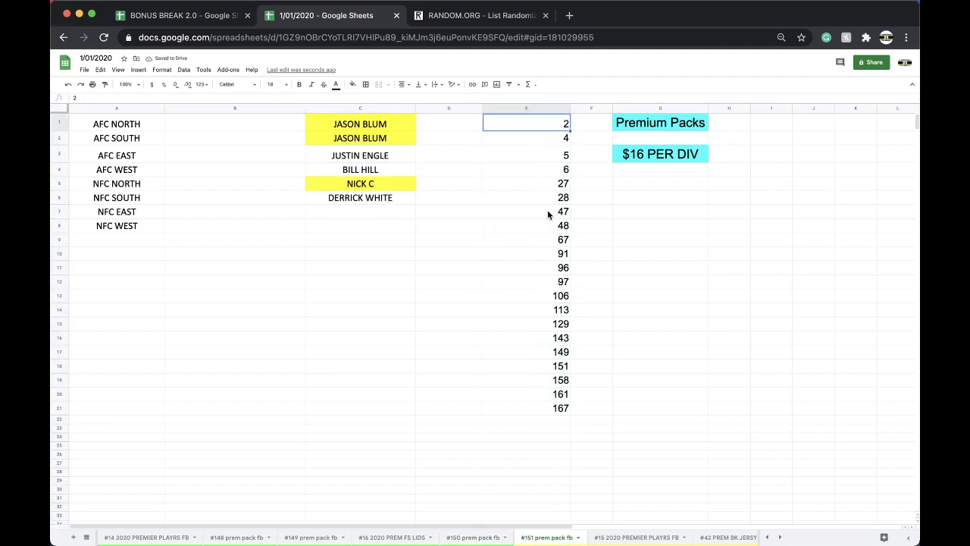
pyautogui.hotkey('ctrl', 'v')
# Remove 106 from the #151 list by moving the numbers 113 through 167 up one row to start at E13
pyautogui.click(558, 313)
pyautogui.moveTo(558, 317); pyautogui.dragTo(560, 408)
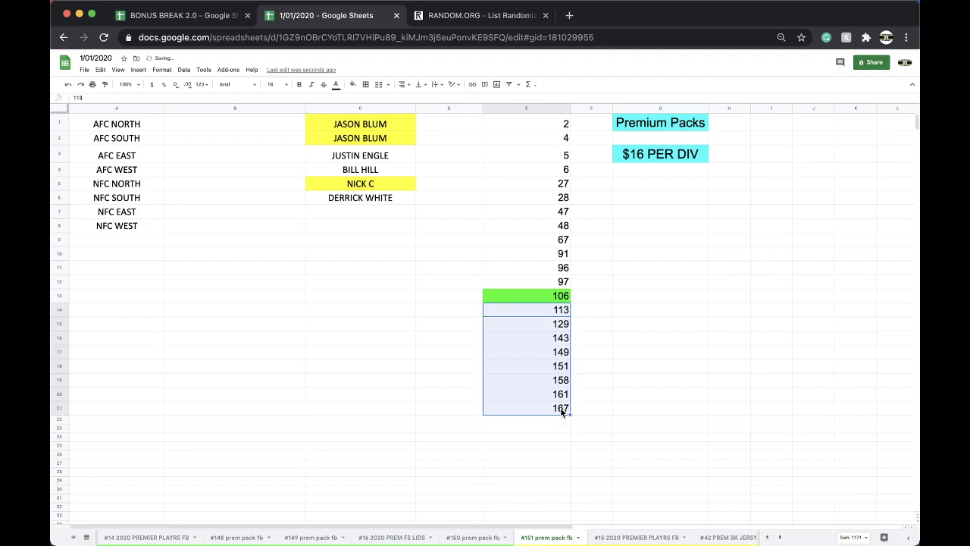
pyautogui.press('Delete')
pyautogui.click(537, 295)
pyautogui.hotkey('ctrl', 'v')
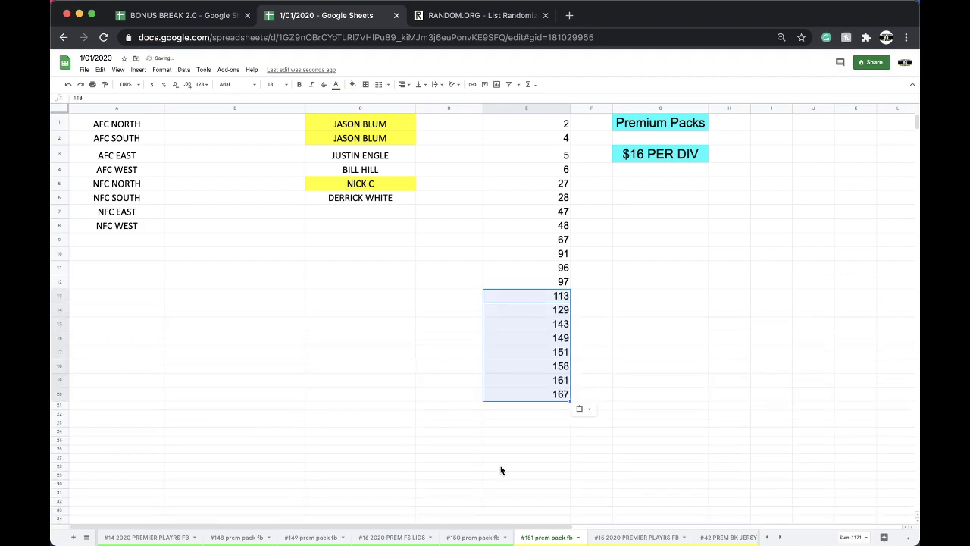
# Copy the eight participant names in C1:C8 of the #150 prem pack fb sheet
pyautogui.click(466, 537)
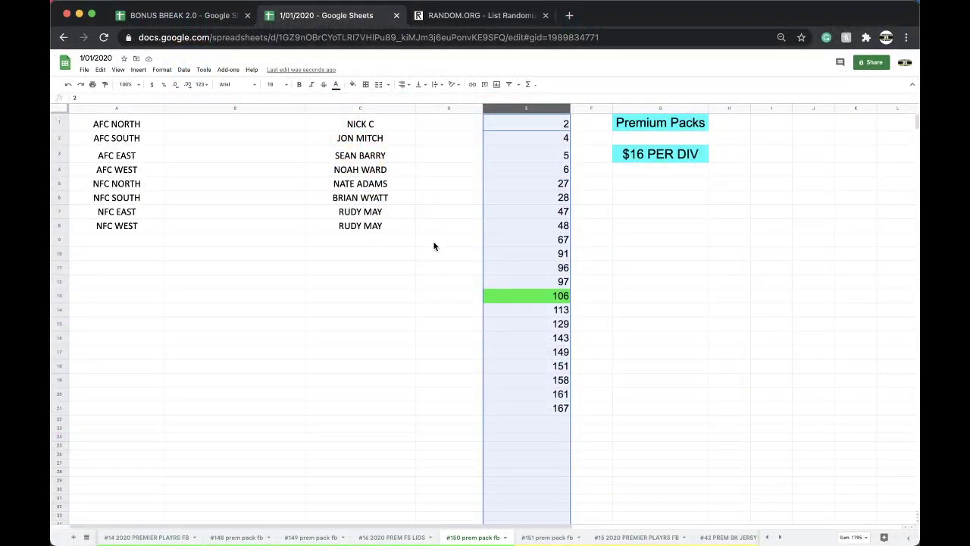
pyautogui.click(409, 169)
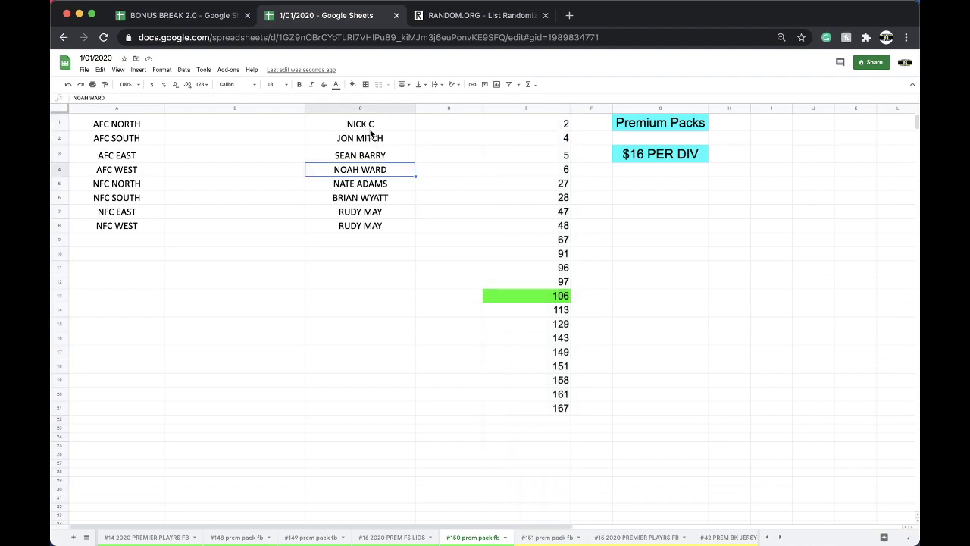
pyautogui.moveTo(371, 129); pyautogui.dragTo(372, 225)
pyautogui.hotkey('ctrl', 'c')
# Open a blank List Randomizer form on RANDOM.ORG, paste in the copied participant names and randomize them
pyautogui.click(480, 19)
pyautogui.click(462, 34)
pyautogui.press('Return')
pyautogui.click(273, 310)
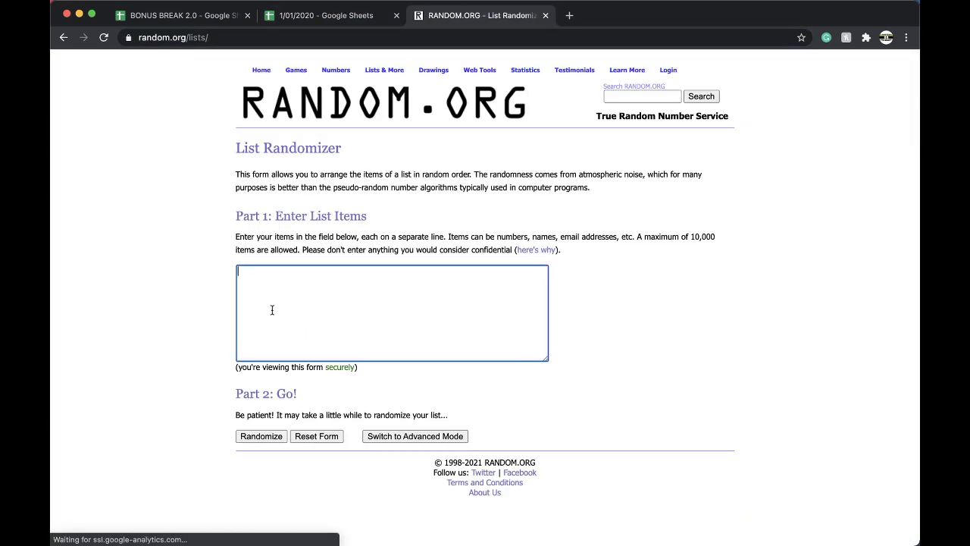
pyautogui.hotkey('ctrl', 'v')
pyautogui.click(260, 438)
# Randomize the participant names four more times
pyautogui.click(260, 340)
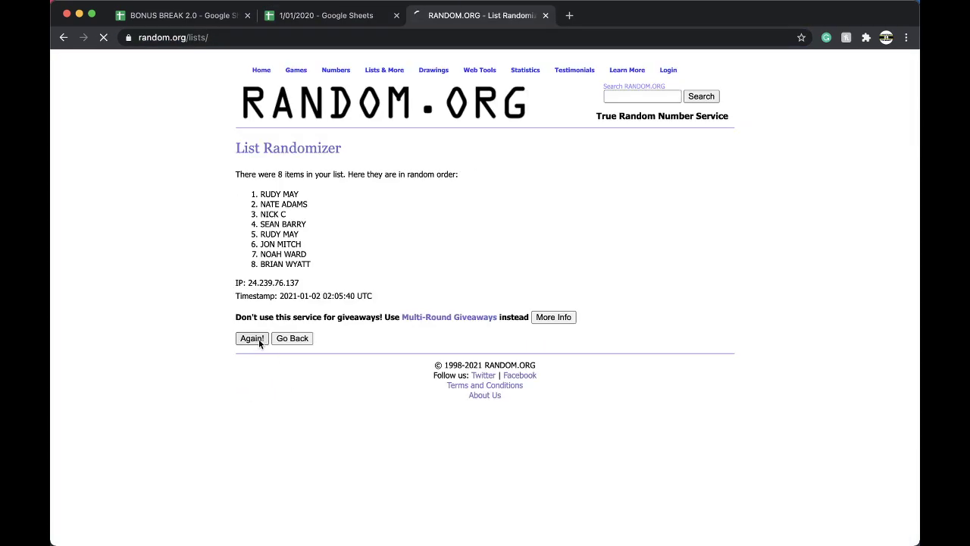
pyautogui.click(251, 360)
pyautogui.click(251, 361)
pyautogui.click(250, 361)
# Copy the randomized participant names into B1:B8 of the #150 prem pack fb sheet, beside the divisions
pyautogui.moveTo(260, 192); pyautogui.dragTo(337, 269)
pyautogui.moveTo(404, 67)
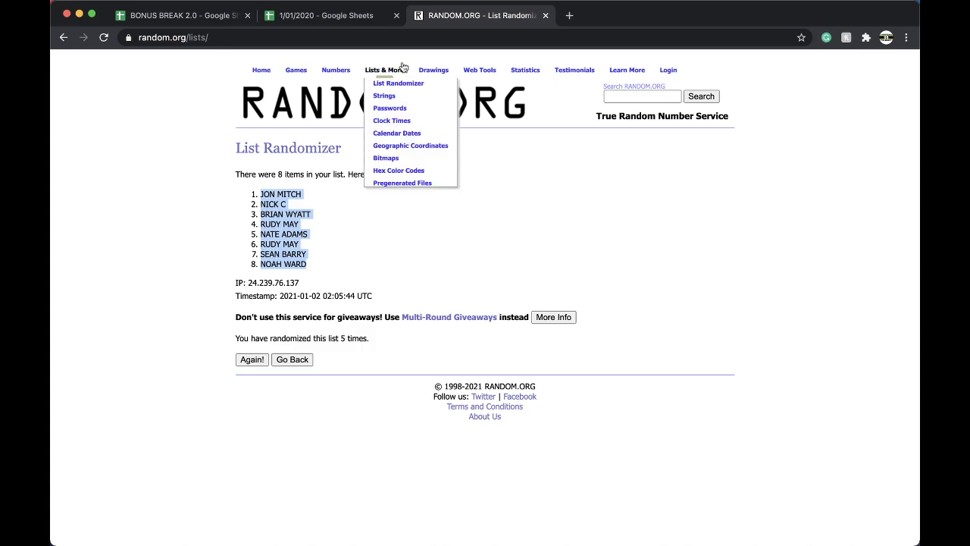
pyautogui.click(351, 18)
pyautogui.click(212, 129)
pyautogui.press('super+v')
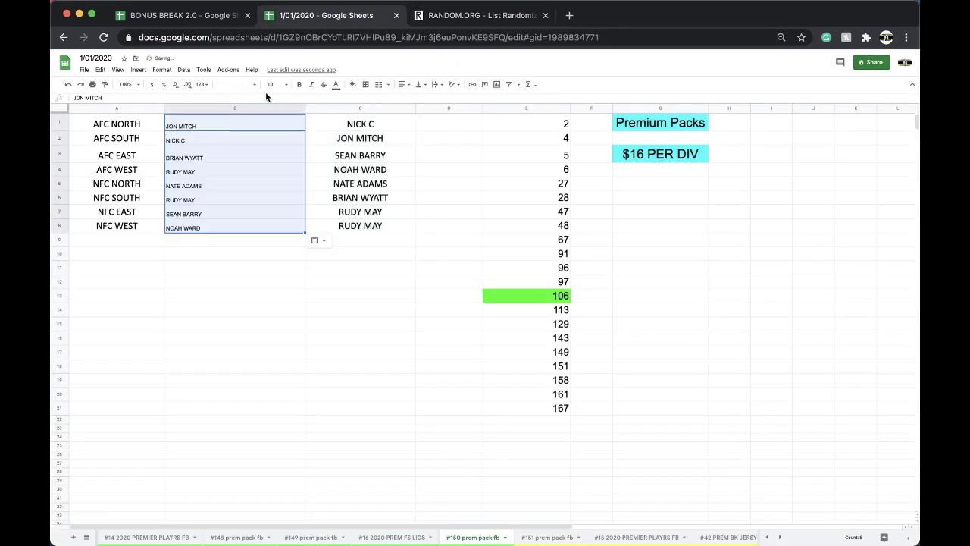
# Set the font size of the pasted names in B1:B8 to 18
pyautogui.click(268, 88)
pyautogui.click(273, 206)
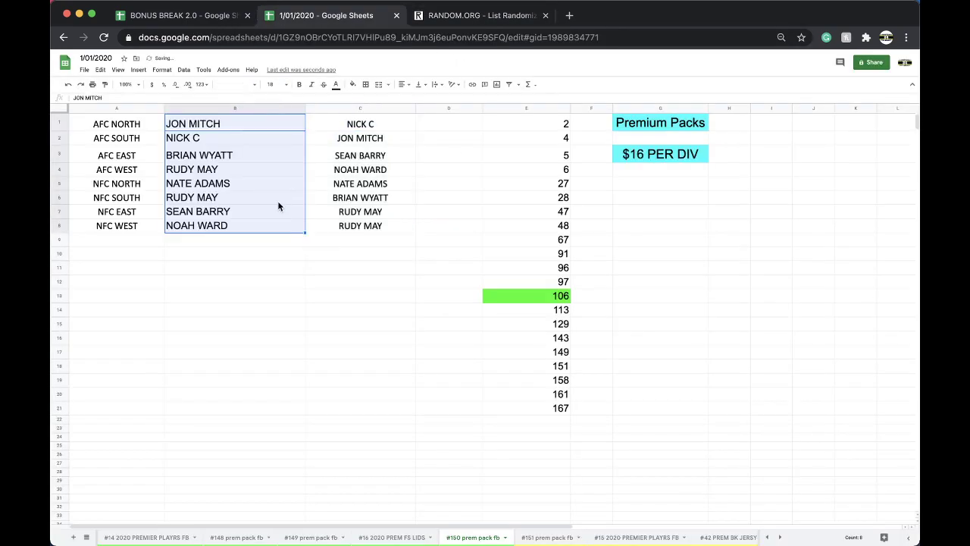
pyautogui.click(253, 253)
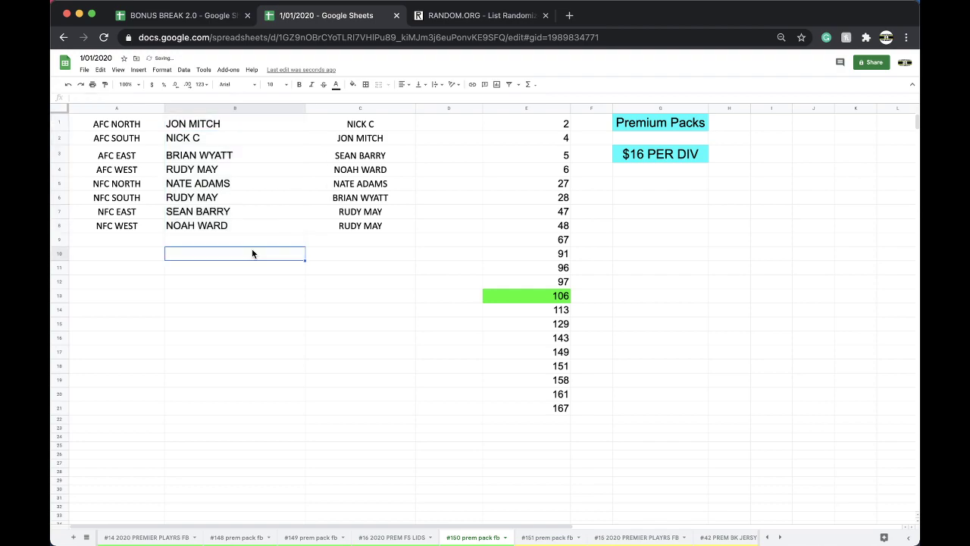
pyautogui.click(209, 173)
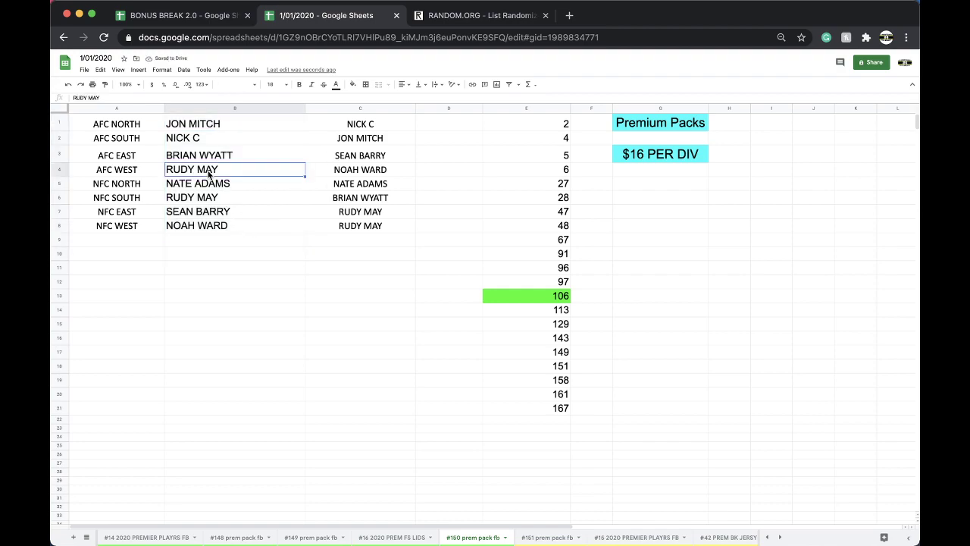
pyautogui.click(215, 188)
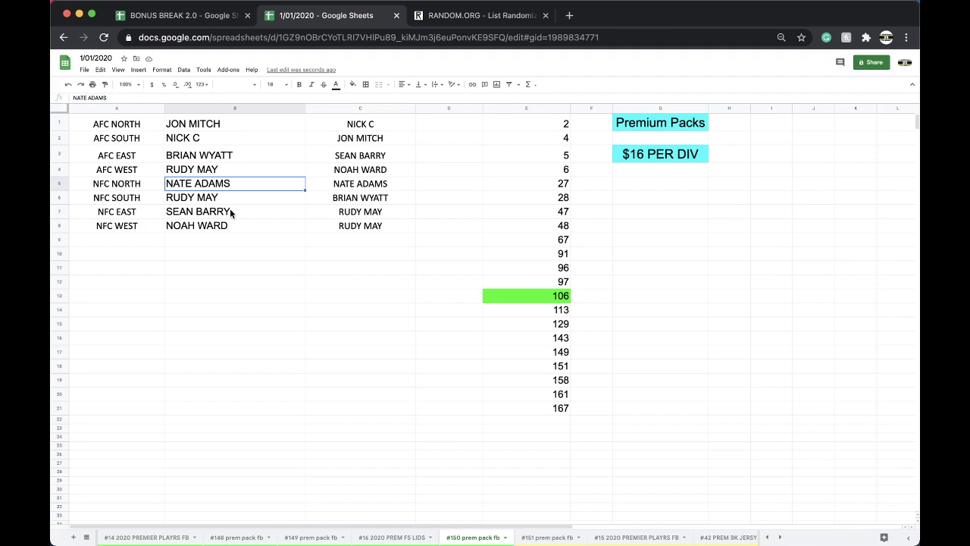